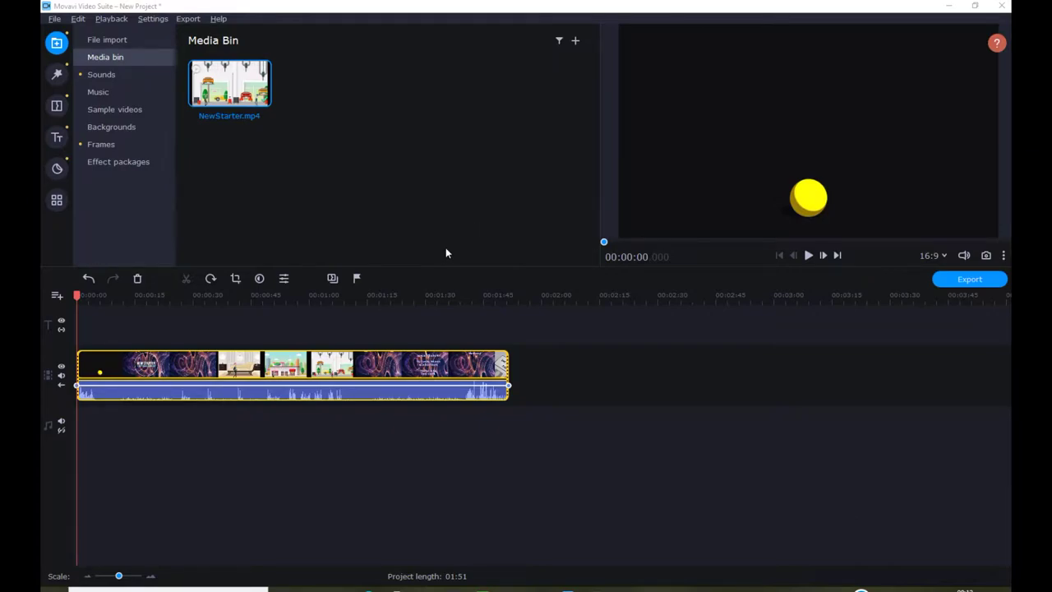
- Apply the Snowflakes 1 filter from the Flying objects category to the NewStarter.mp4 clip on the timeline
{"action": "left_click", "coordinate": [58, 77]}
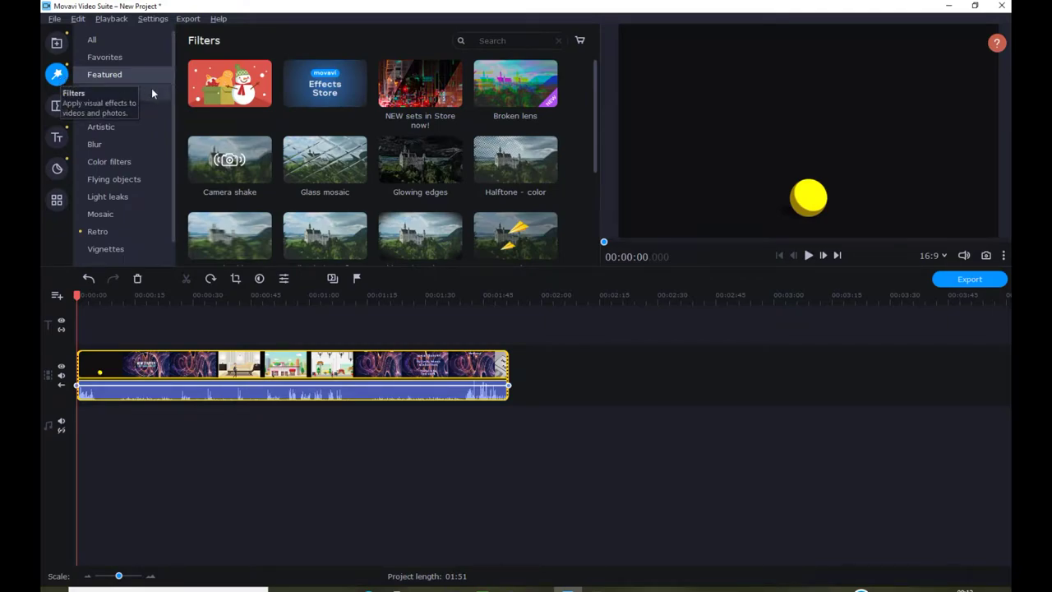
{"action": "left_click", "coordinate": [138, 181]}
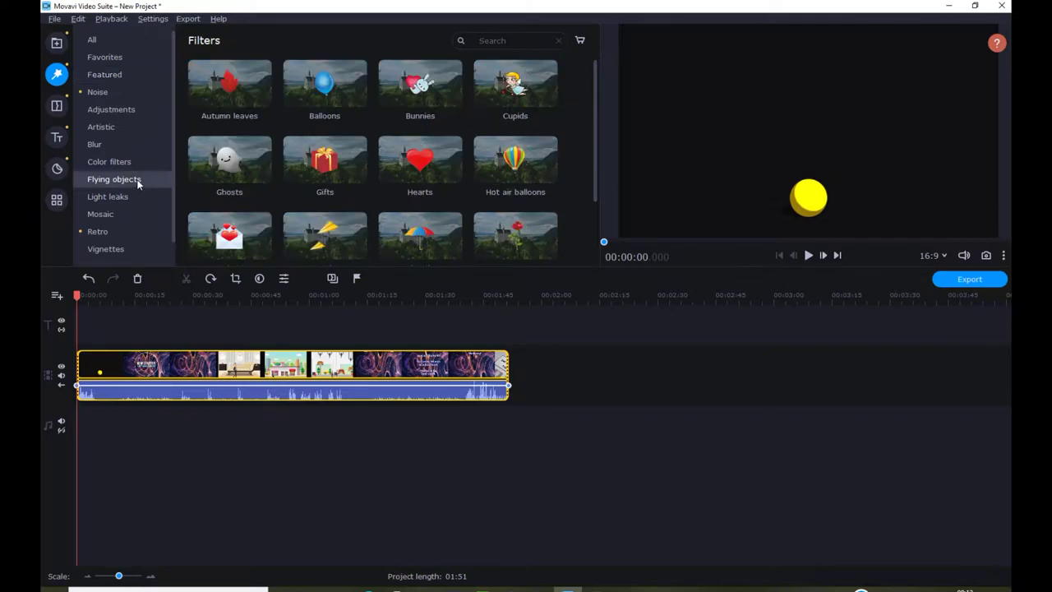
{"action": "scroll", "coordinate": [365, 182], "scroll_direction": "down", "scroll_amount": 1}
{"action": "scroll", "coordinate": [365, 181], "scroll_direction": "down", "scroll_amount": 1}
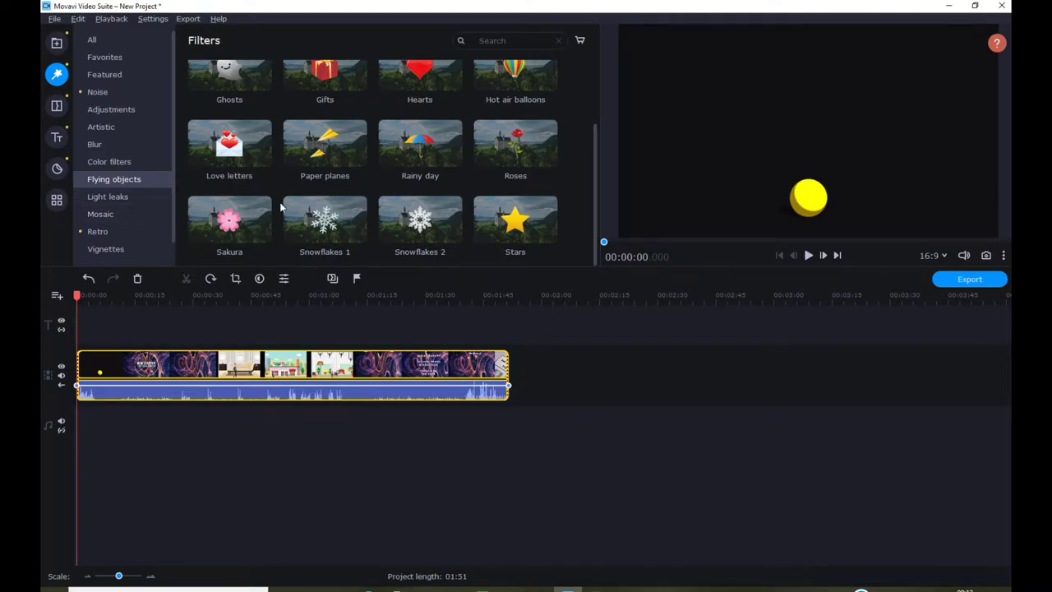
{"action": "left_click_drag", "start_coordinate": [339, 234], "coordinate": [222, 333]}
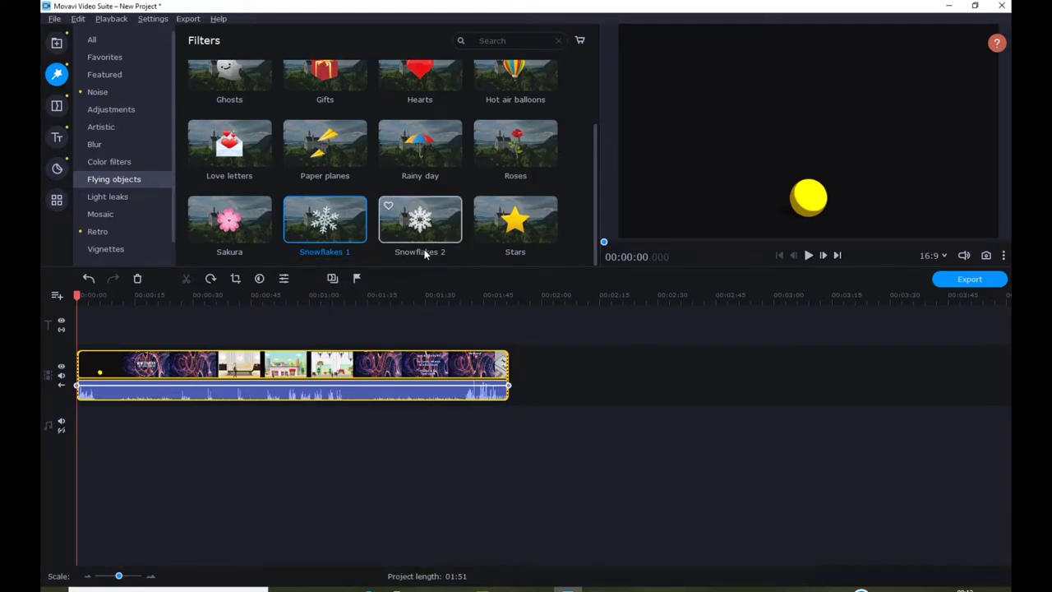
{"action": "left_click_drag", "start_coordinate": [370, 234], "coordinate": [273, 386]}
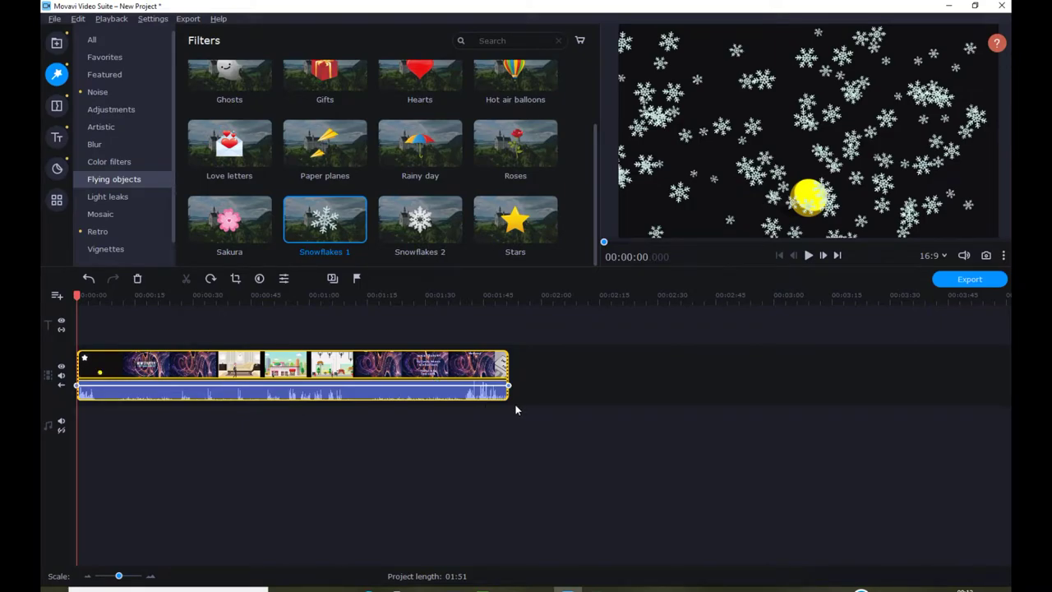
- Preview the snowflakes over the opening of the video, stop playback and undo the filter
{"action": "left_click", "coordinate": [809, 255]}
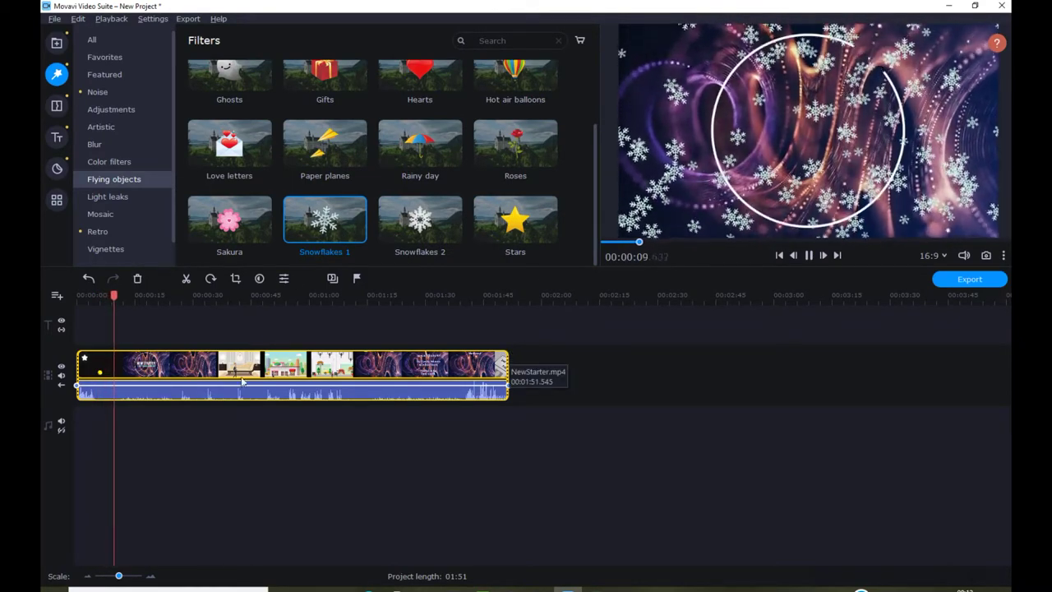
{"action": "left_click", "coordinate": [809, 257]}
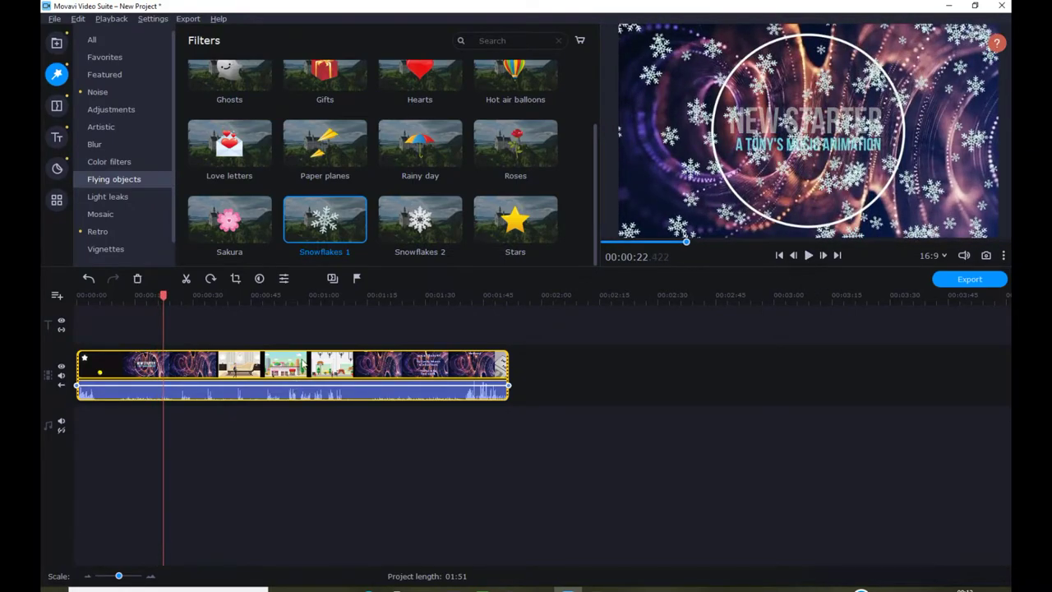
{"action": "right_click", "coordinate": [304, 363]}
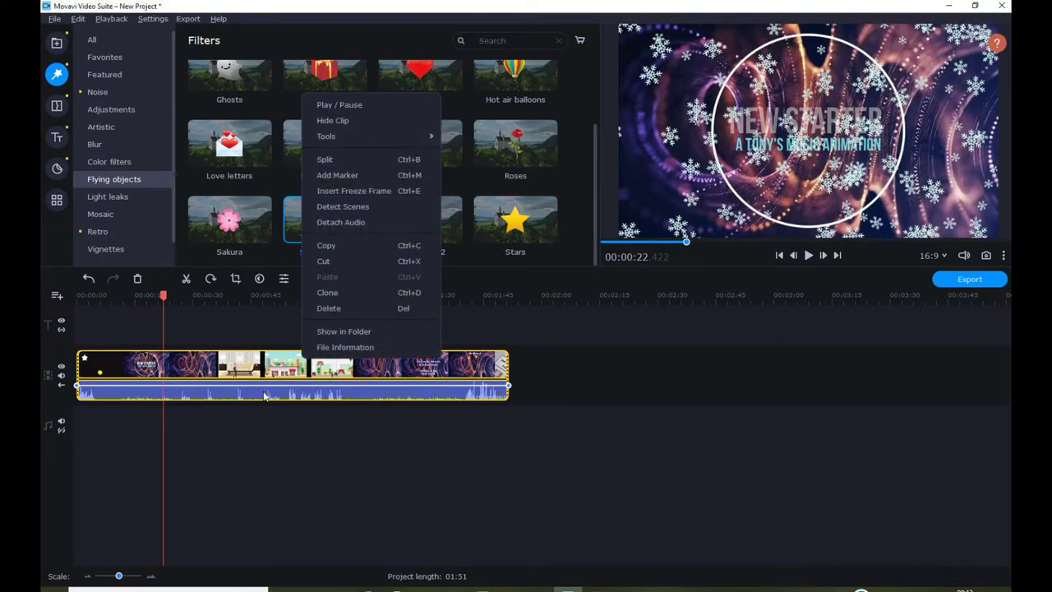
{"action": "left_click", "coordinate": [88, 279]}
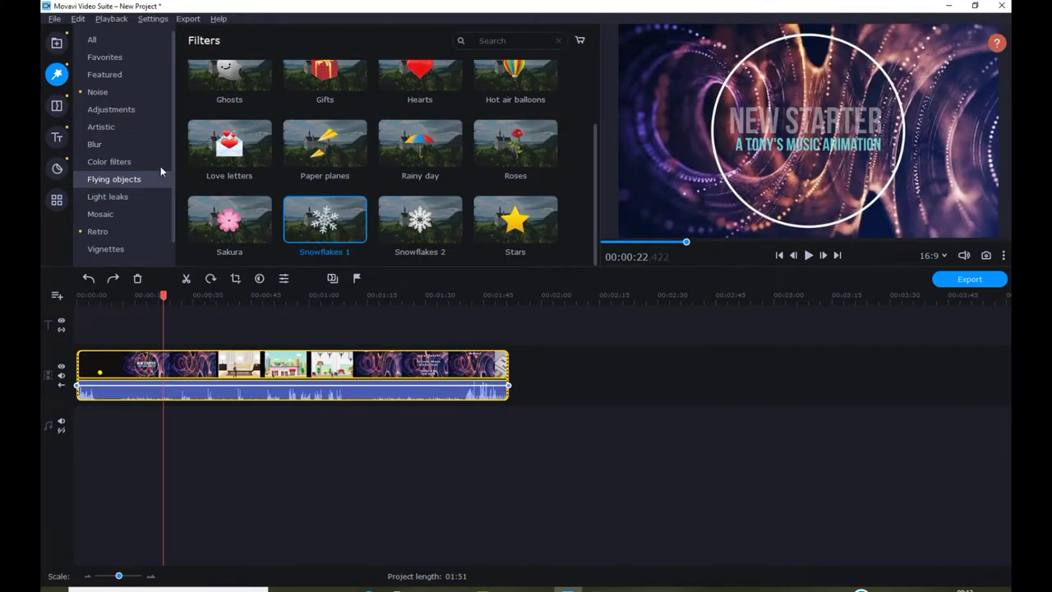
- Import Green Screen.png from the Desktop into the media bin
{"action": "left_click", "coordinate": [57, 44]}
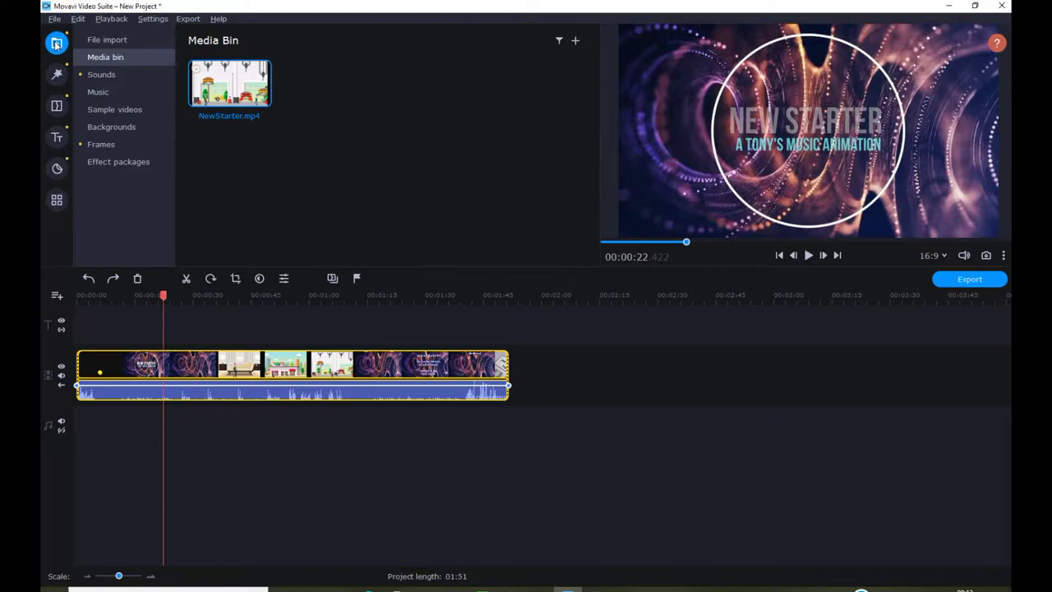
{"action": "right_click", "coordinate": [402, 129]}
{"action": "left_click", "coordinate": [456, 120]}
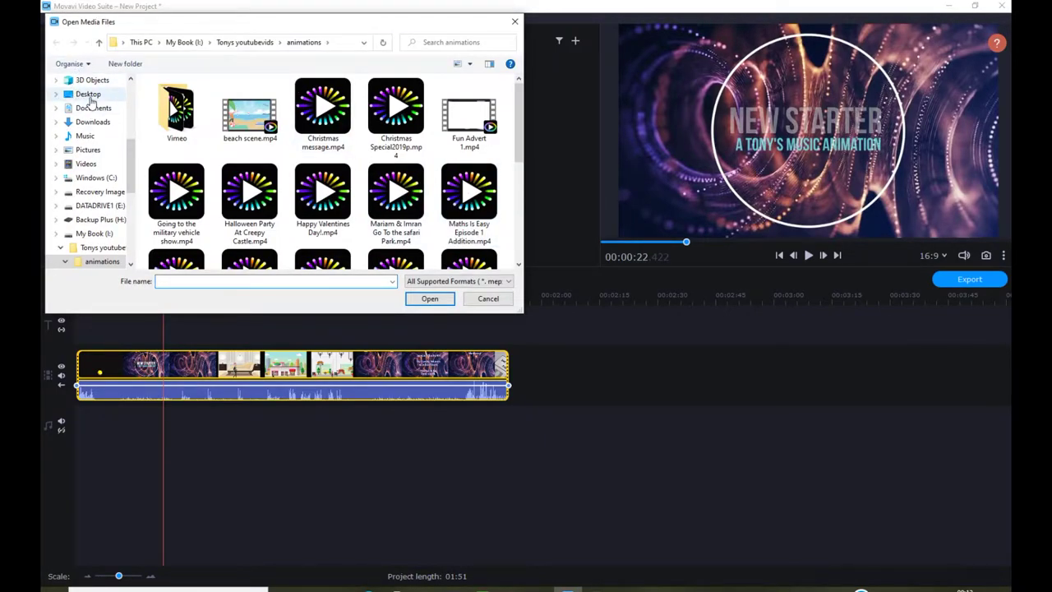
{"action": "left_click", "coordinate": [88, 95]}
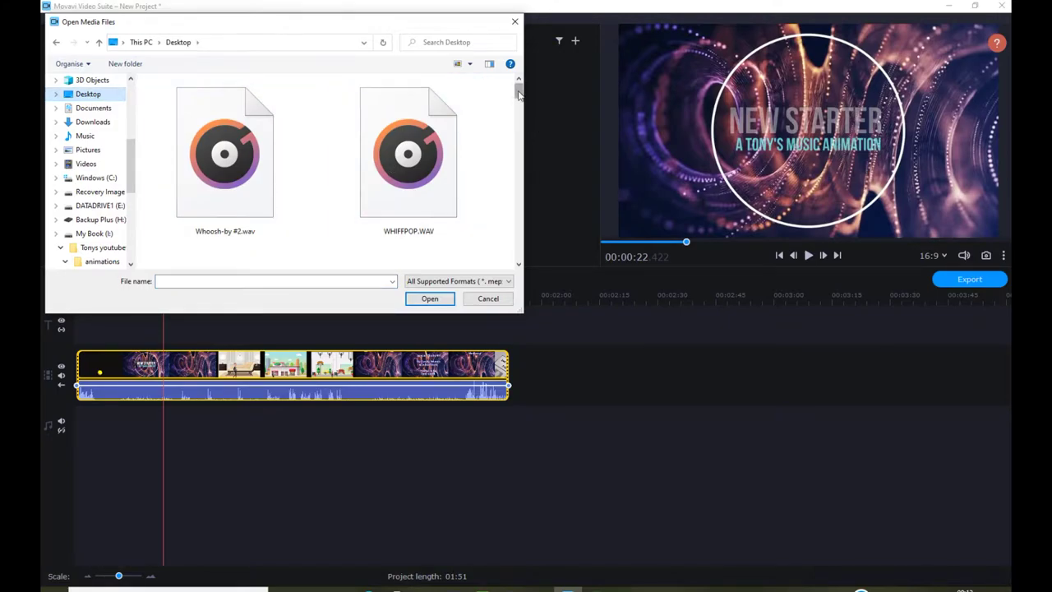
{"action": "scroll", "coordinate": [411, 90], "scroll_direction": "down", "scroll_amount": 5}
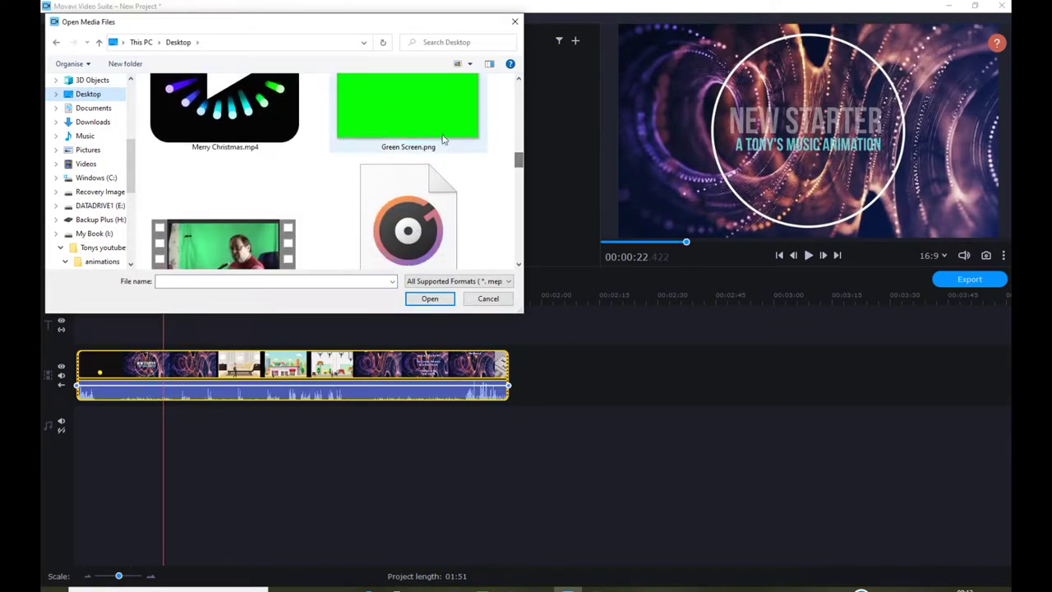
{"action": "left_click", "coordinate": [419, 124]}
{"action": "left_click", "coordinate": [430, 300]}
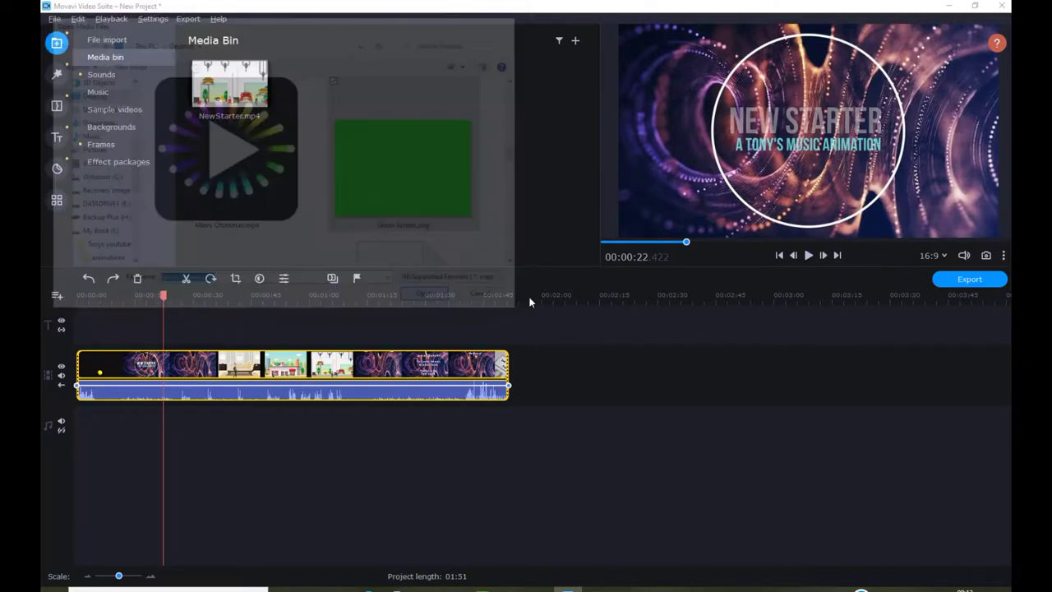
- Place Green Screen.png after the video on the main track and extend its duration to end at about 2:47
{"action": "left_click_drag", "start_coordinate": [367, 119], "coordinate": [588, 363]}
{"action": "left_click_drag", "start_coordinate": [524, 365], "coordinate": [725, 371]}
{"action": "left_click", "coordinate": [559, 375]}
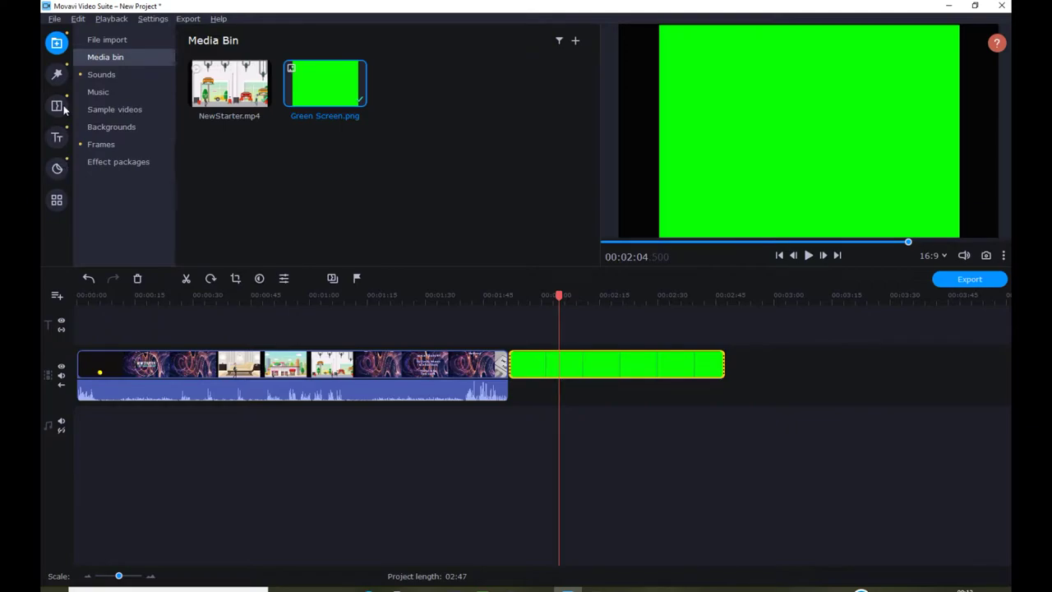
- Apply the Snowflakes 1 filter to the green screen clip and check the effect at different points
{"action": "left_click", "coordinate": [57, 74]}
{"action": "left_click_drag", "start_coordinate": [379, 243], "coordinate": [533, 368]}
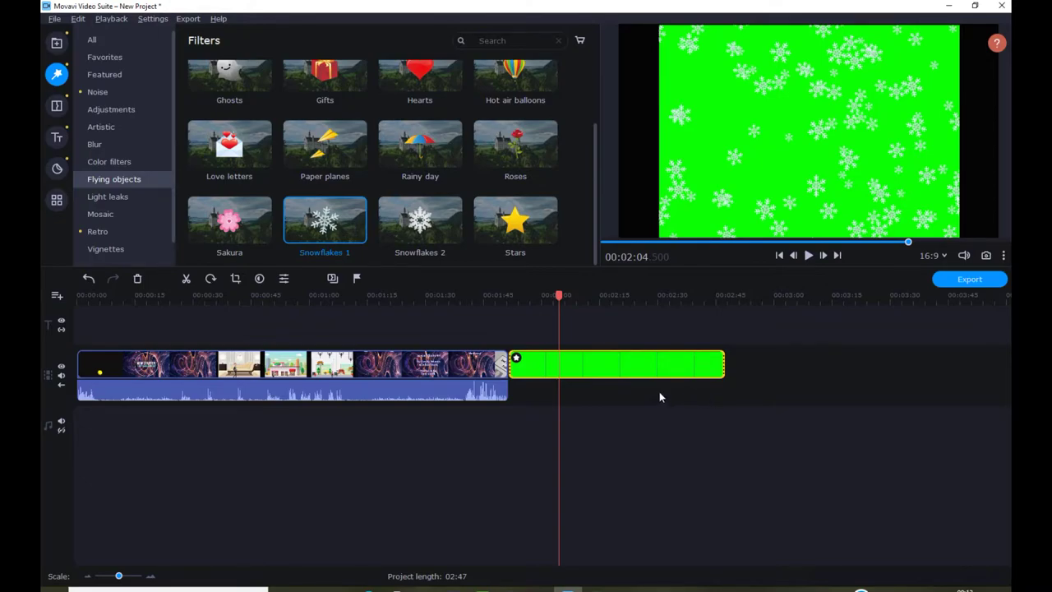
{"action": "left_click", "coordinate": [601, 370]}
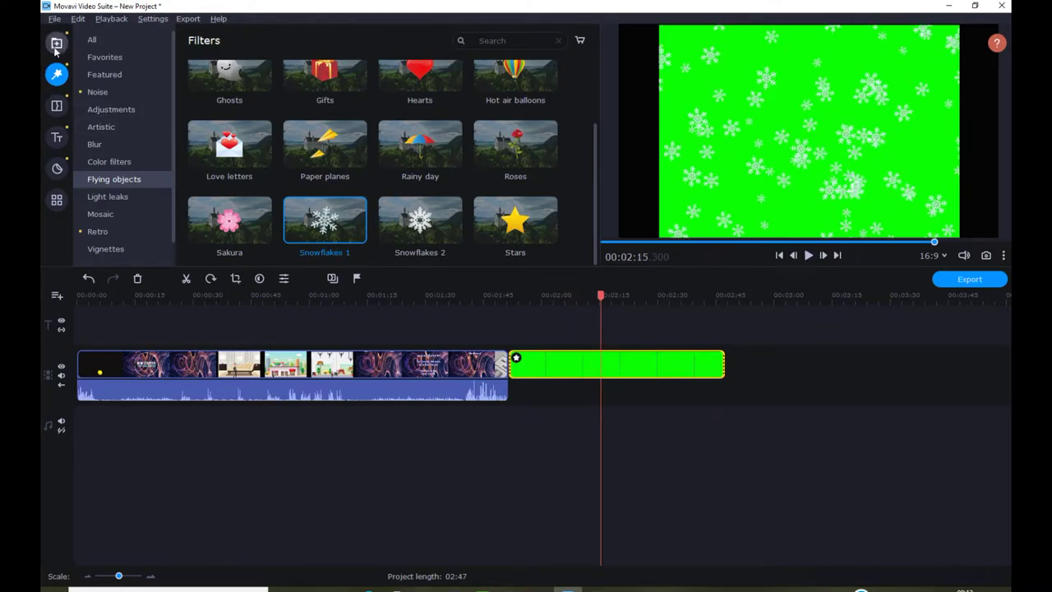
{"action": "left_click", "coordinate": [621, 356]}
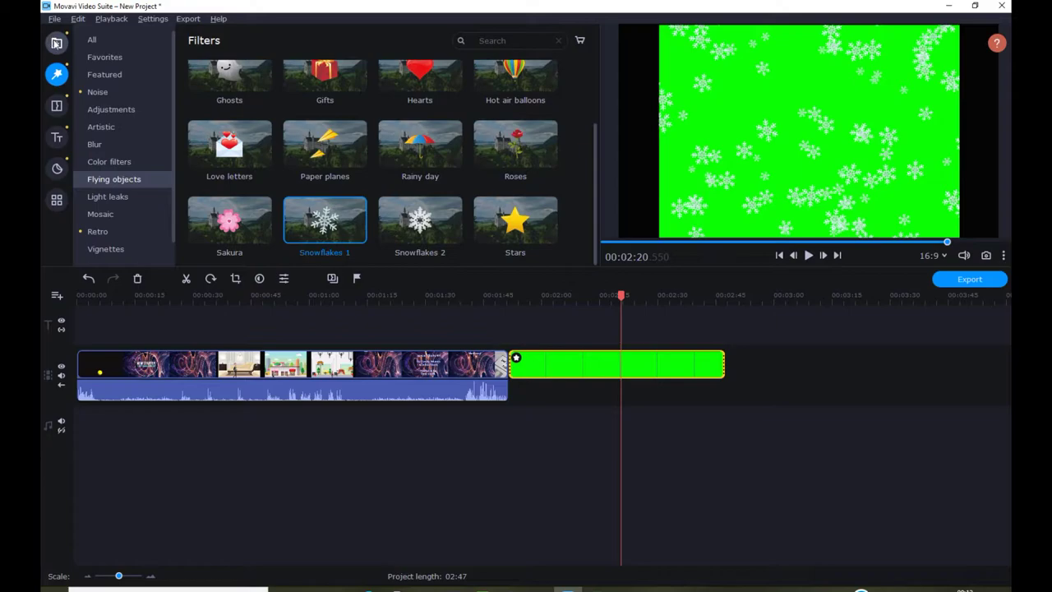
- Crop the green screen clip to fill the 16:9 frame with the default Crop and Rotate area
{"action": "left_click", "coordinate": [57, 200]}
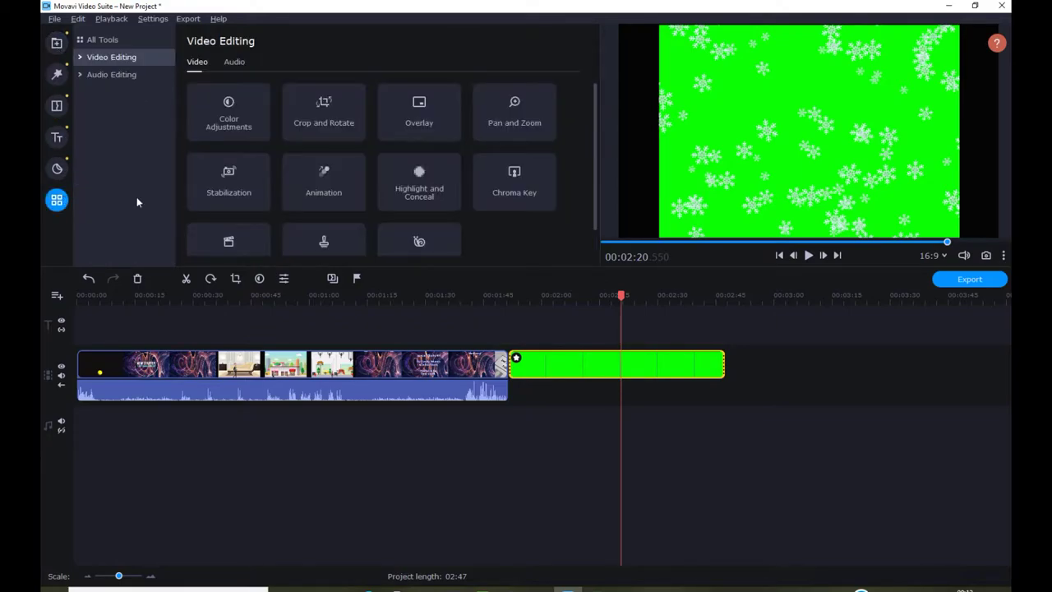
{"action": "left_click", "coordinate": [335, 117]}
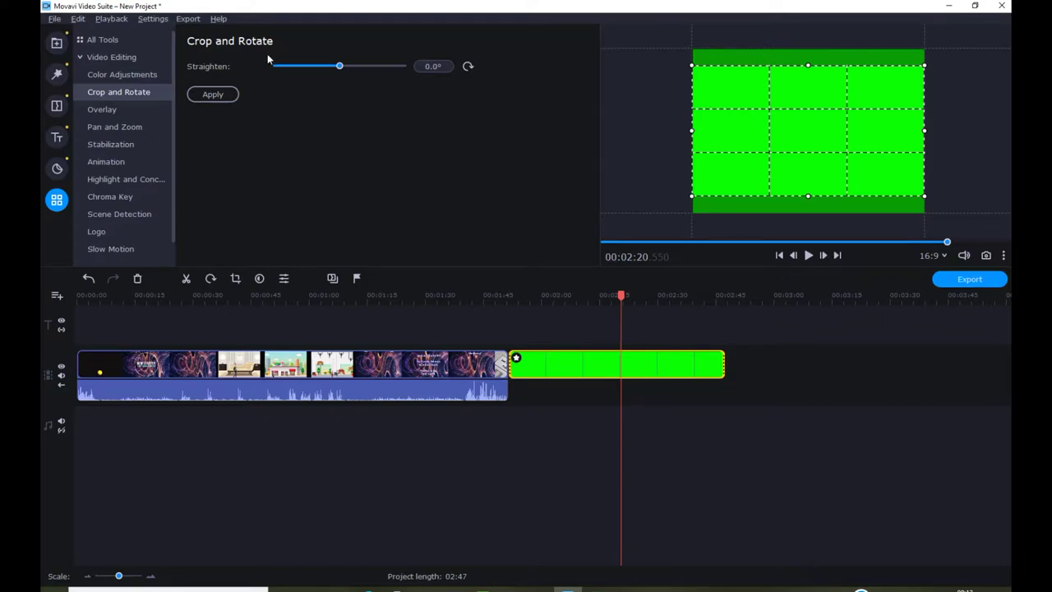
{"action": "left_click", "coordinate": [230, 95]}
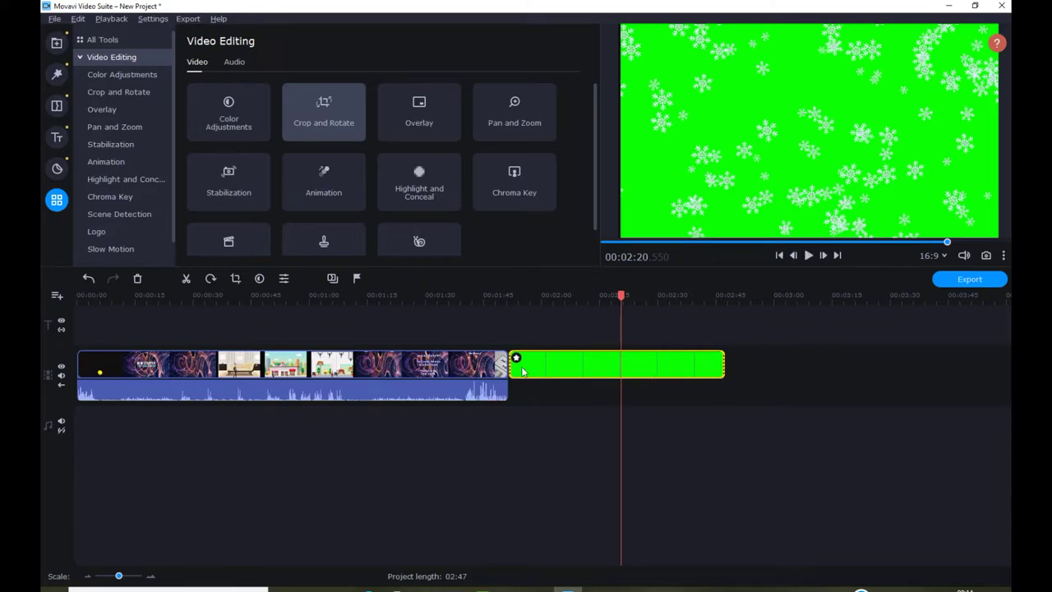
- Move the green screen clip to an overlay track above the video, starting at about 0:34, and key out its green with Chroma Key
{"action": "left_click", "coordinate": [418, 115]}
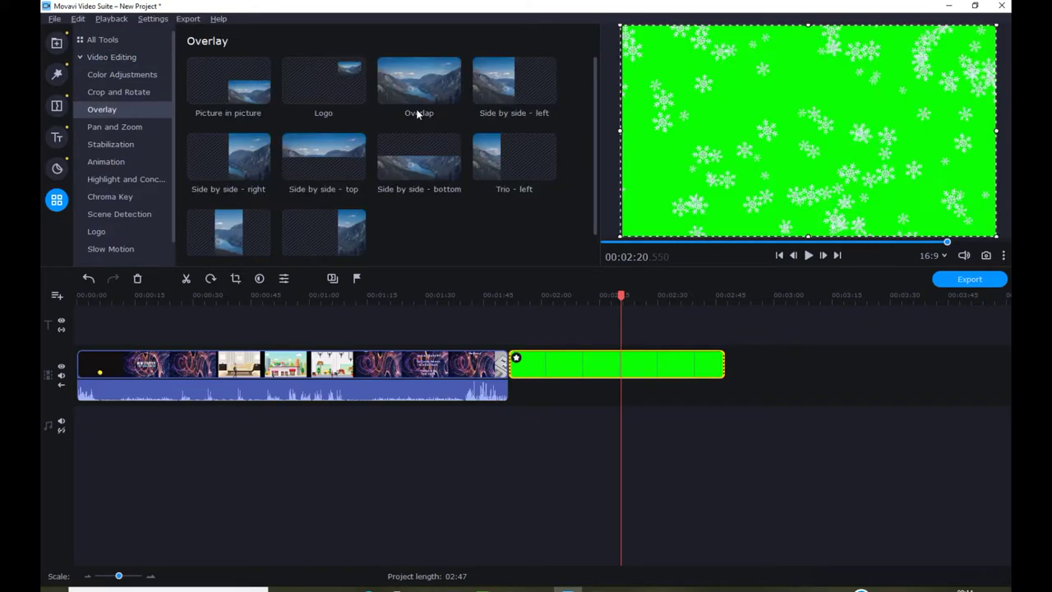
{"action": "left_click_drag", "start_coordinate": [576, 352], "coordinate": [267, 362]}
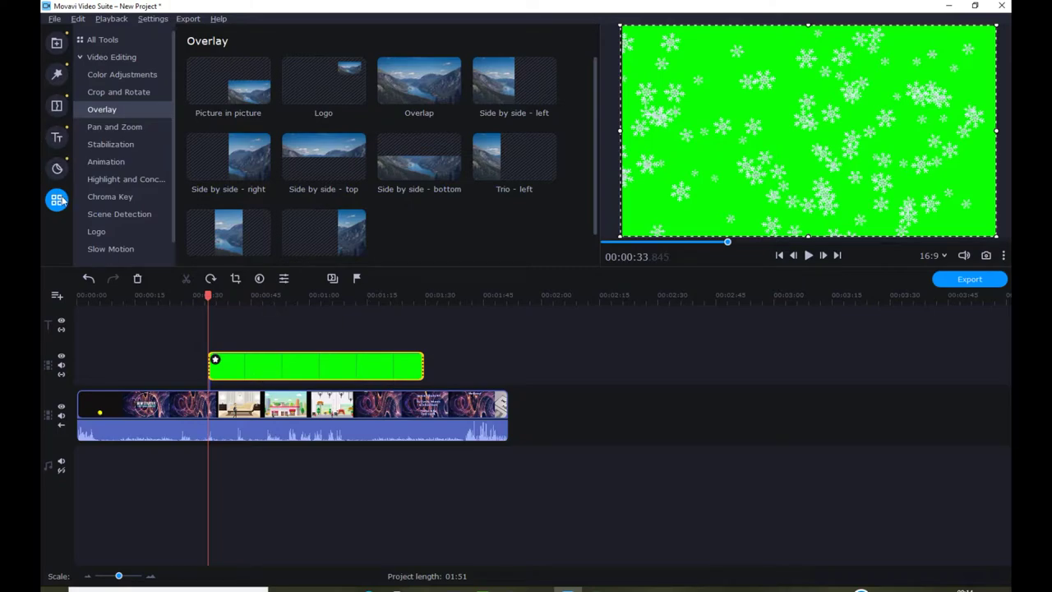
{"action": "left_click", "coordinate": [132, 200]}
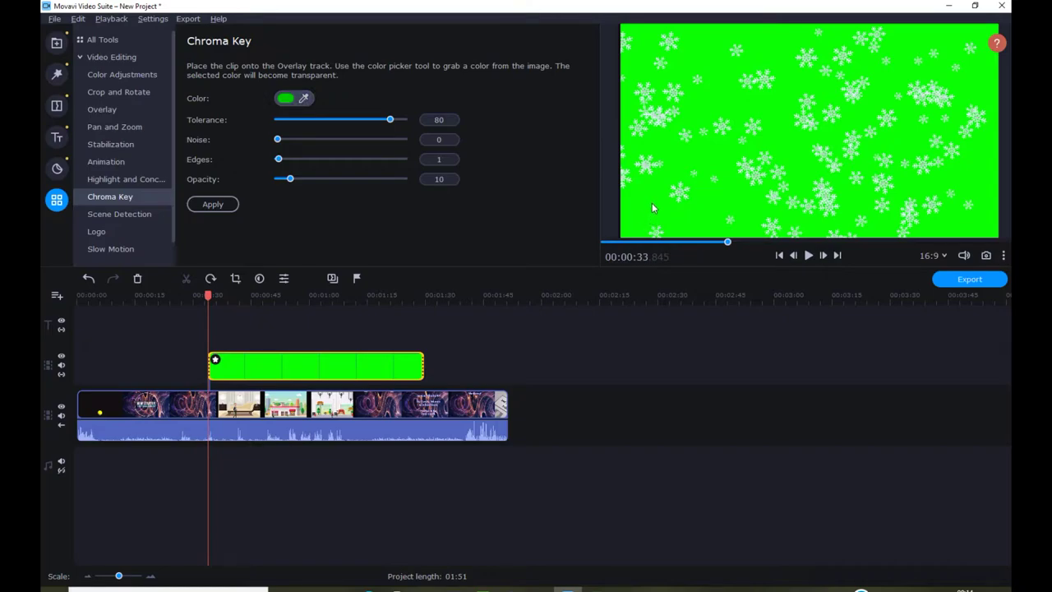
{"action": "left_click", "coordinate": [304, 98]}
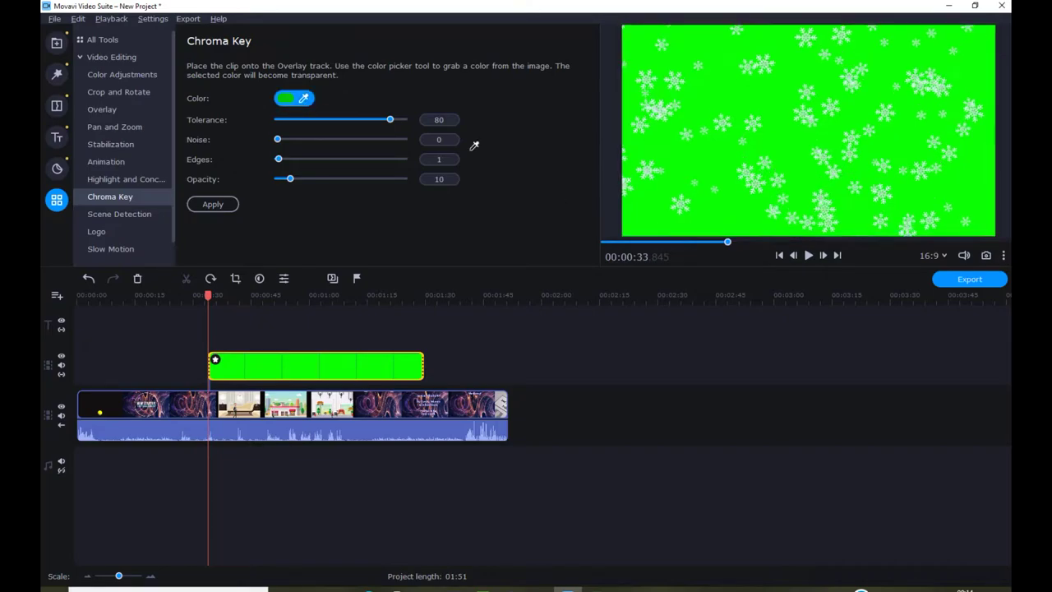
{"action": "left_click", "coordinate": [646, 207]}
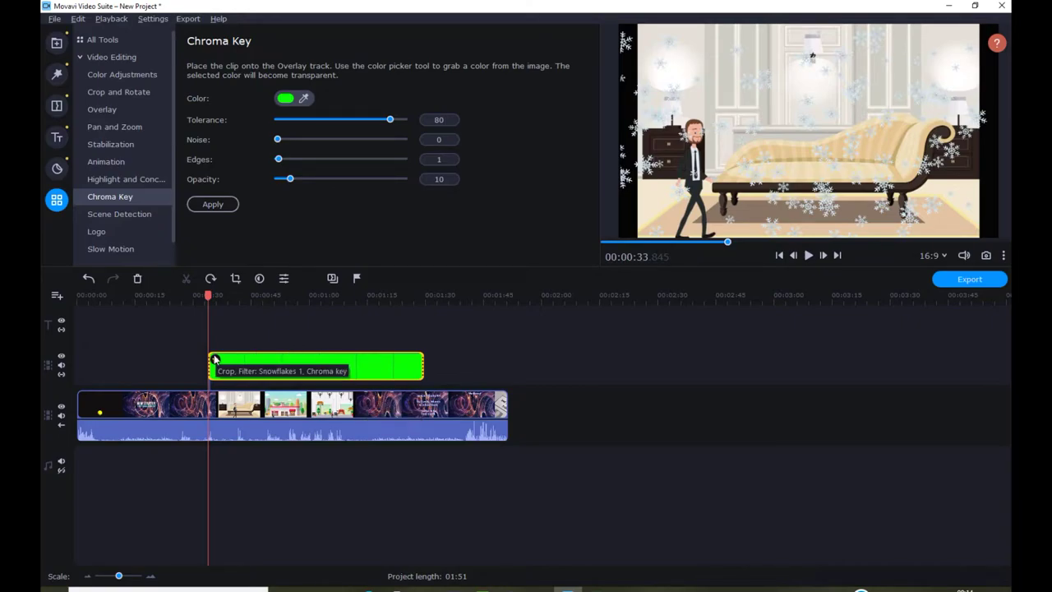
- Trim the green screen overlay to start at about 0:36 and end where the garage scene finishes
{"action": "mouse_move", "coordinate": [208, 366]}
{"action": "left_mouse_down"}
{"action": "mouse_move", "coordinate": [226, 366]}
{"action": "mouse_move", "coordinate": [215, 367]}
{"action": "left_mouse_up"}
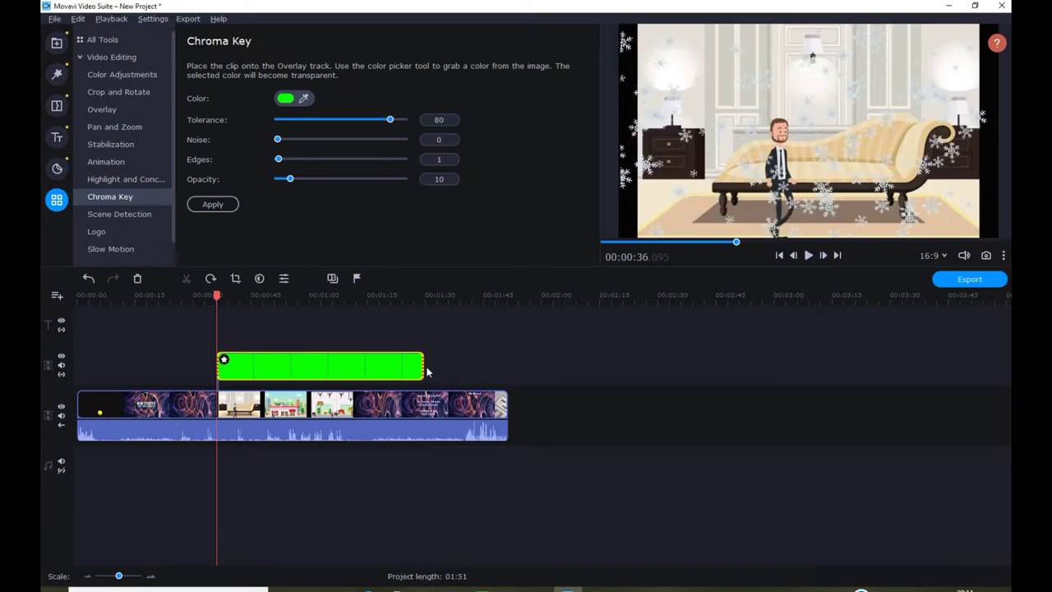
{"action": "left_click_drag", "start_coordinate": [422, 364], "coordinate": [349, 371]}
- Play back the opening and the part before the overlay to check where the animated street scene begins
{"action": "left_click_drag", "start_coordinate": [354, 297], "coordinate": [94, 297]}
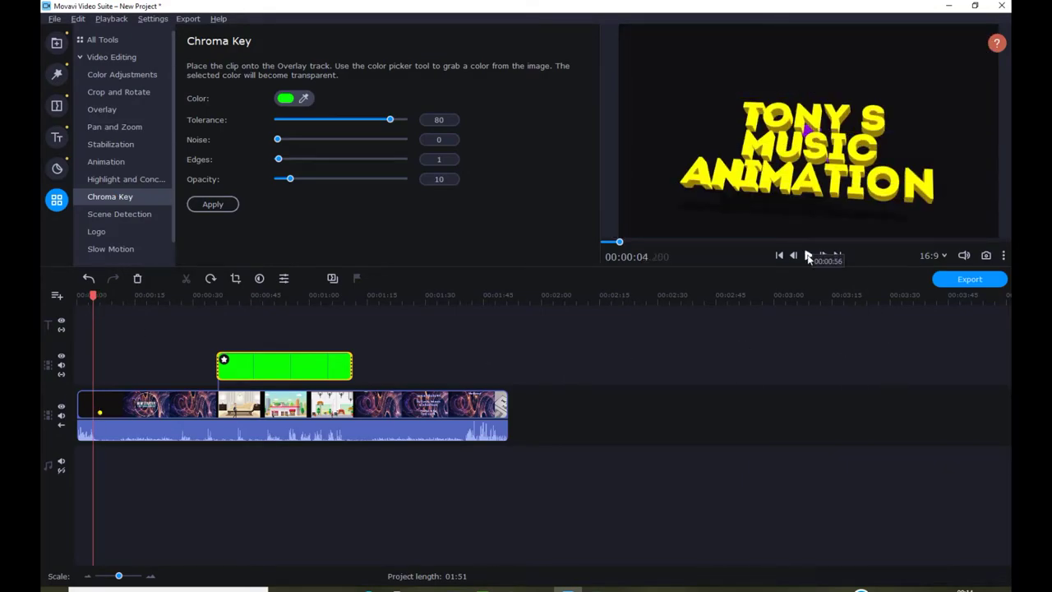
{"action": "left_click", "coordinate": [807, 256]}
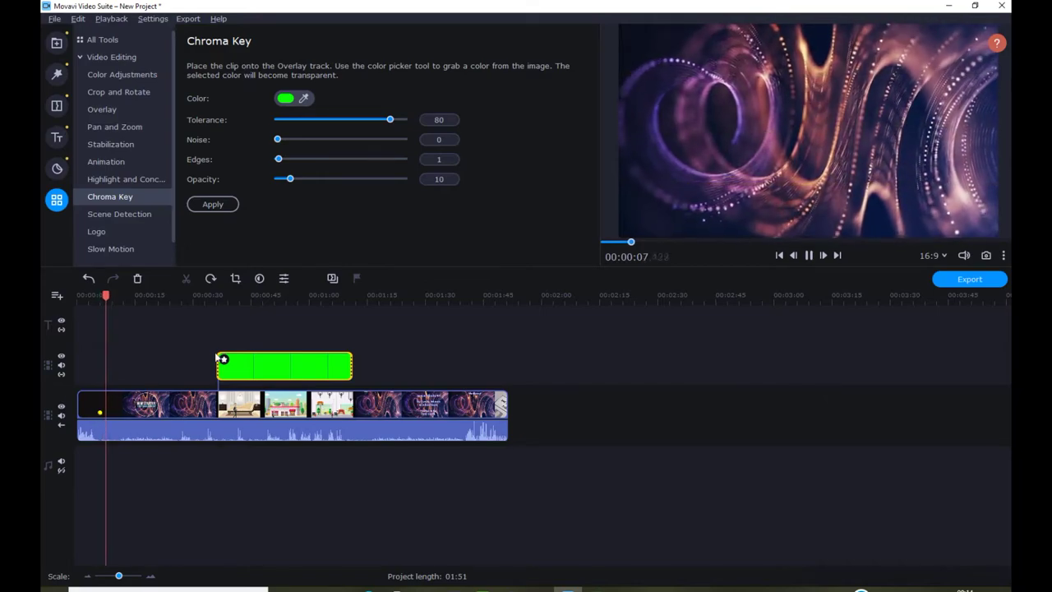
{"action": "left_click", "coordinate": [159, 293]}
{"action": "left_click", "coordinate": [191, 299]}
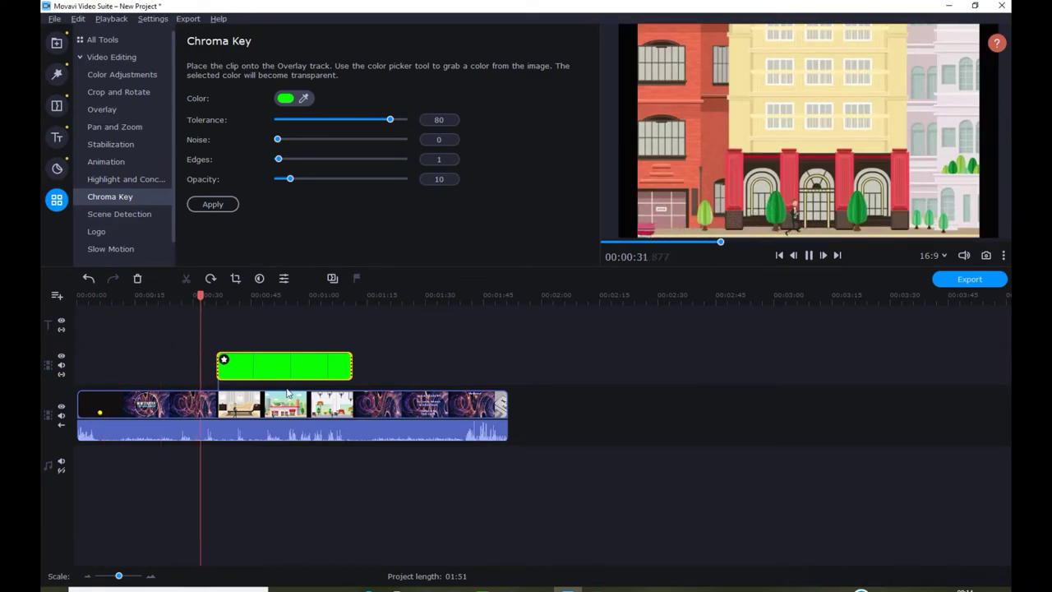
{"action": "left_click", "coordinate": [190, 302]}
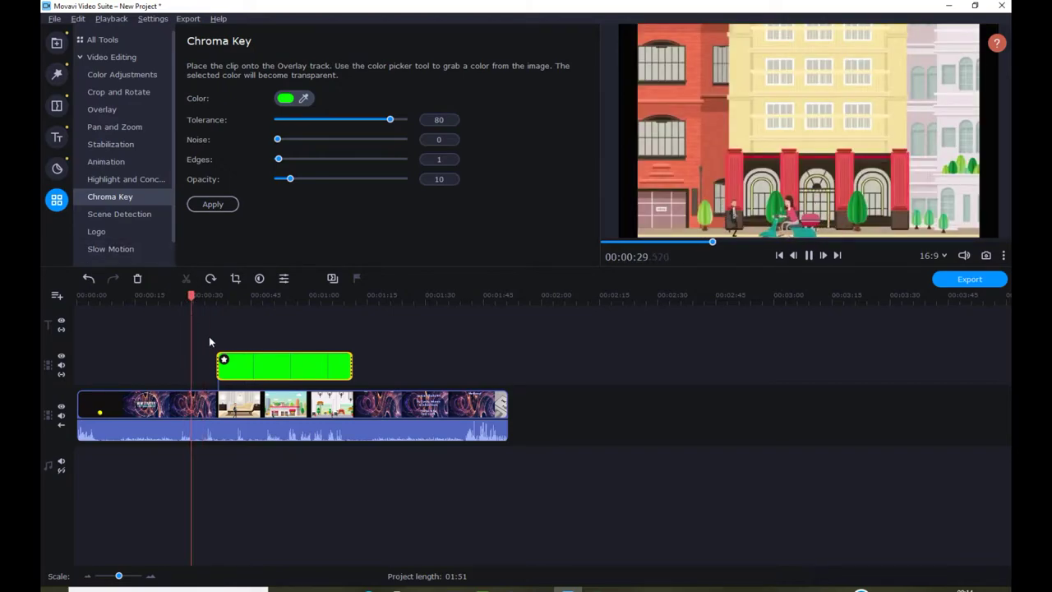
{"action": "left_click", "coordinate": [164, 295]}
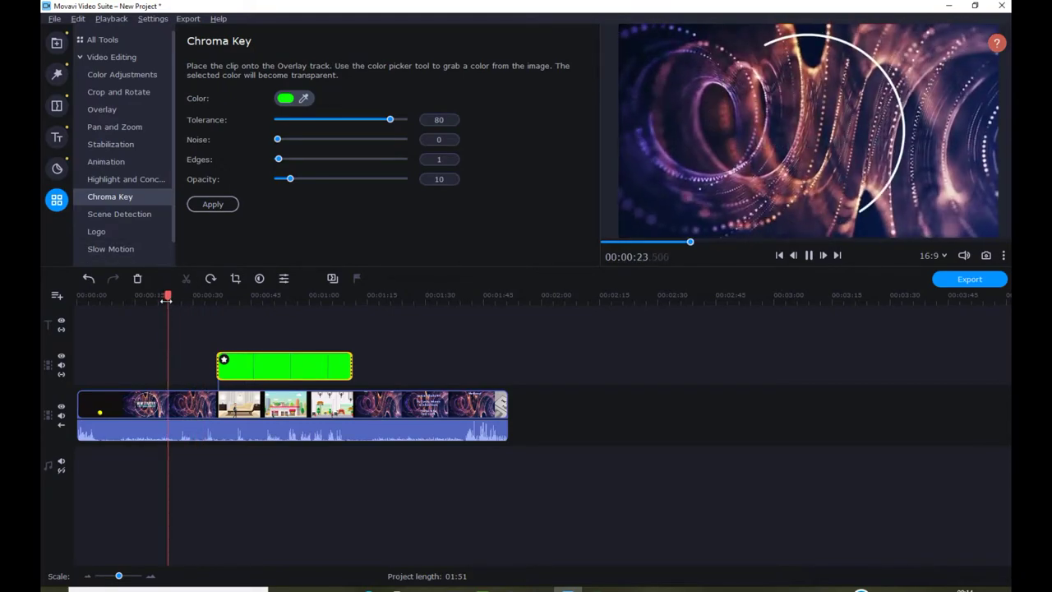
- Extend the overlay's start back to about 0:26.5, where the street scene begins, and check the snow at about 1:09
{"action": "left_click_drag", "start_coordinate": [218, 371], "coordinate": [178, 370]}
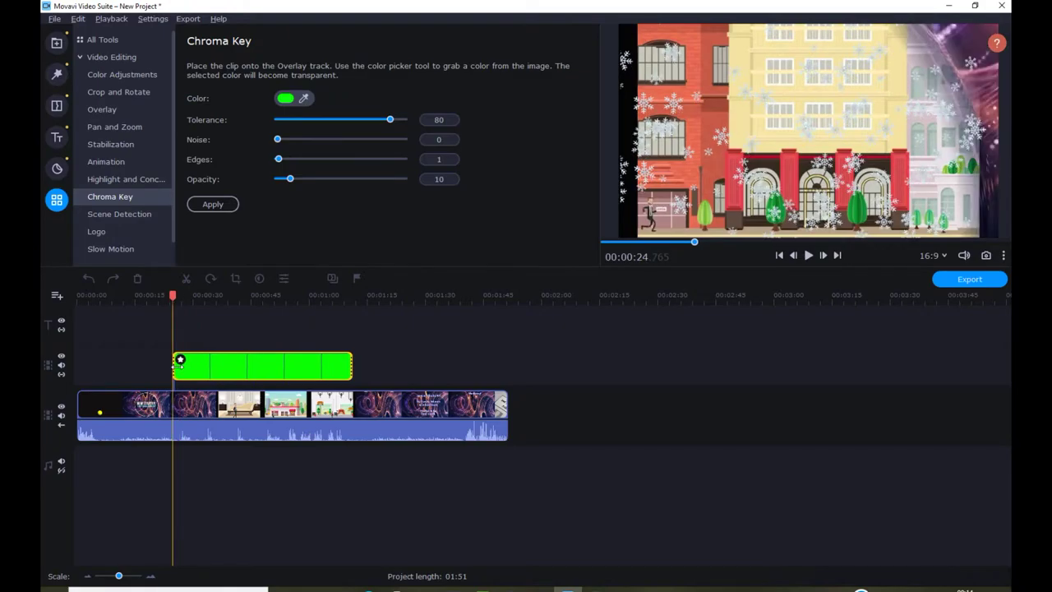
{"action": "left_click_drag", "start_coordinate": [173, 366], "coordinate": [180, 366]}
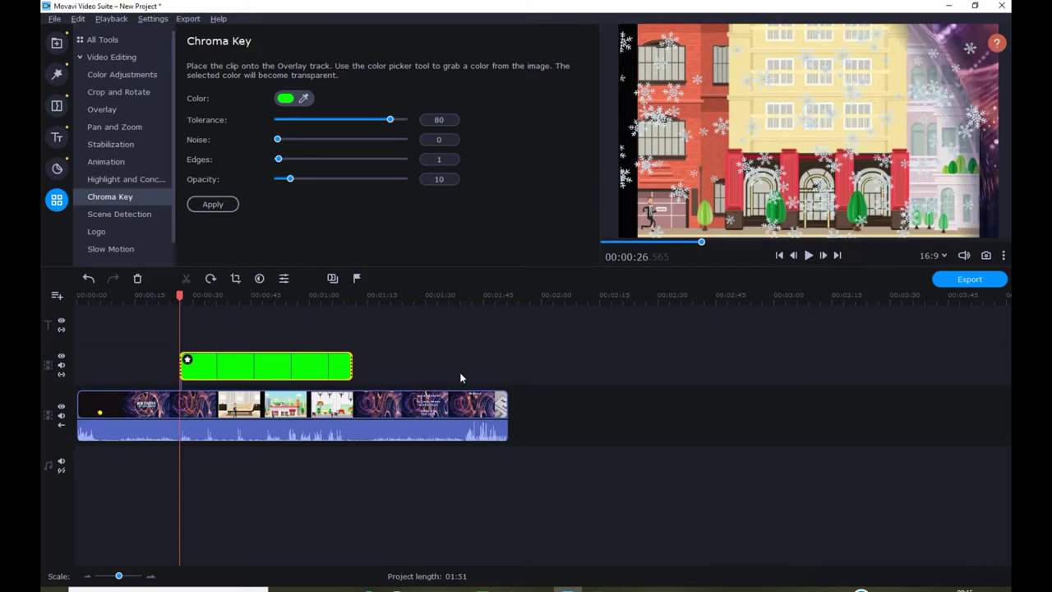
{"action": "left_click", "coordinate": [356, 368]}
{"action": "left_click", "coordinate": [344, 298]}
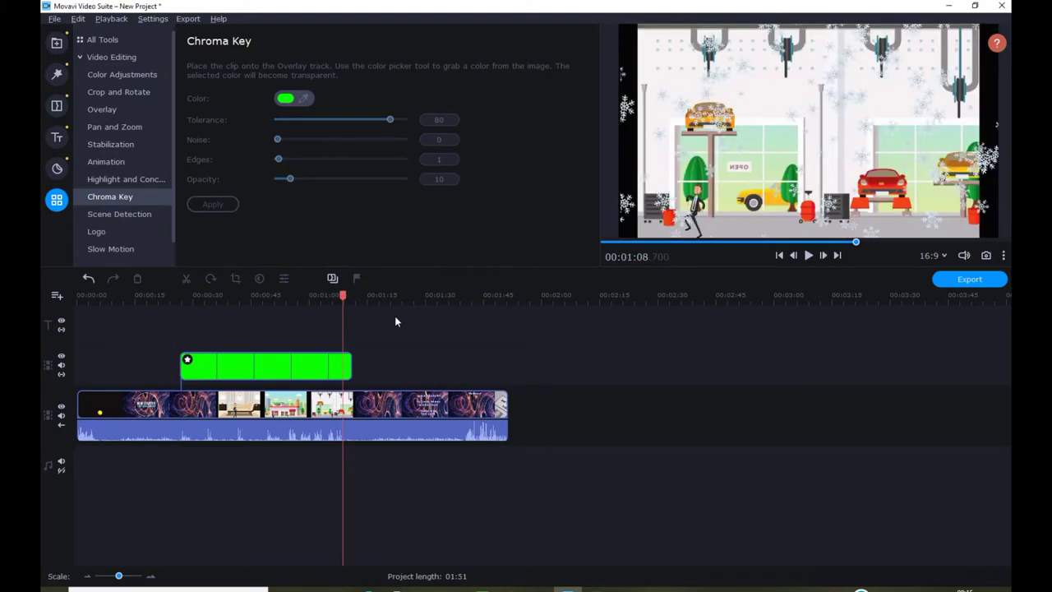
- Play the end of the garage scene and trim the green screen overlay's end back to about 1:10
{"action": "left_click", "coordinate": [808, 255]}
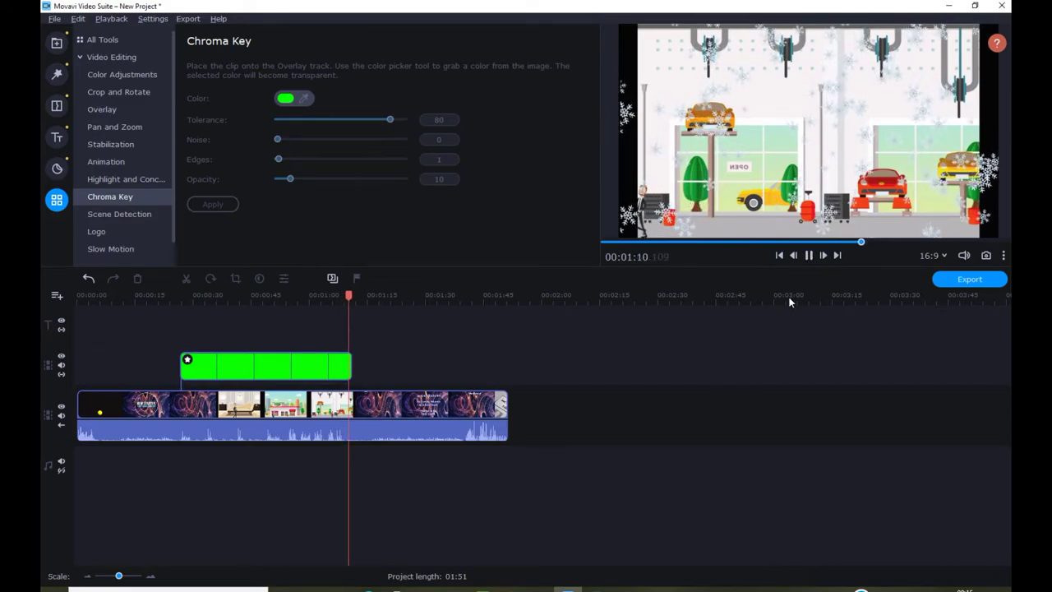
{"action": "left_click", "coordinate": [347, 370]}
{"action": "left_click", "coordinate": [351, 366]}
{"action": "left_click_drag", "start_coordinate": [351, 366], "coordinate": [347, 366]}
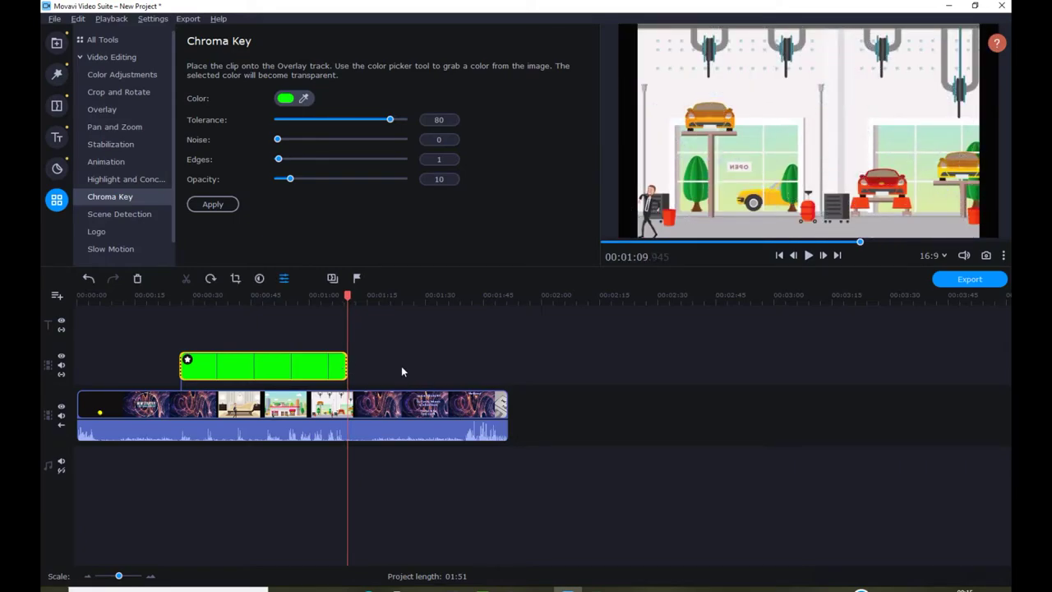
- Play back the video from about 0:22 and again from the end of the garage scene to check where the snow starts and stops
{"action": "left_click", "coordinate": [165, 296]}
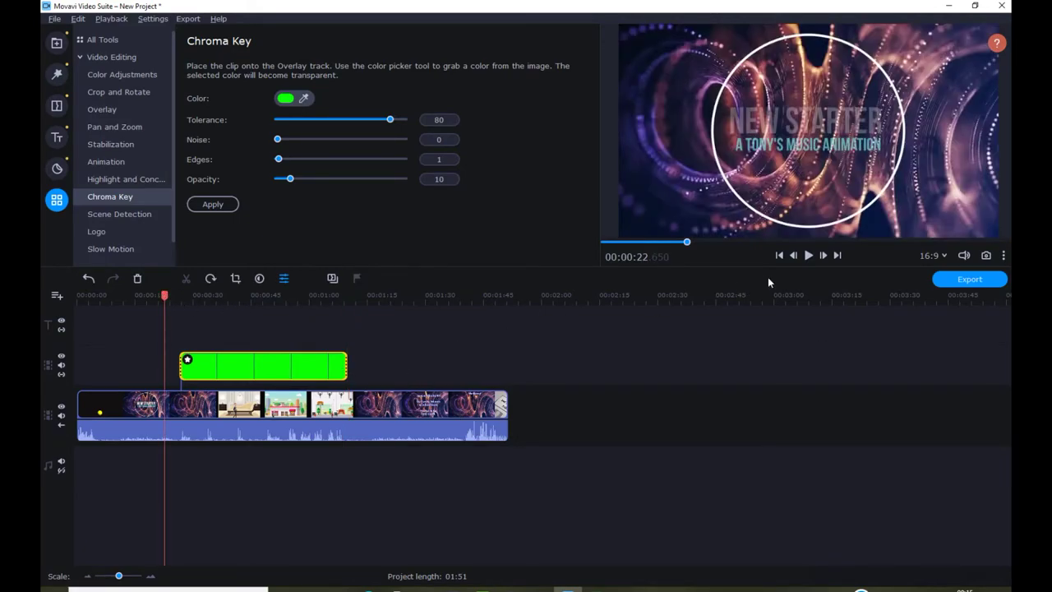
{"action": "left_click", "coordinate": [808, 257]}
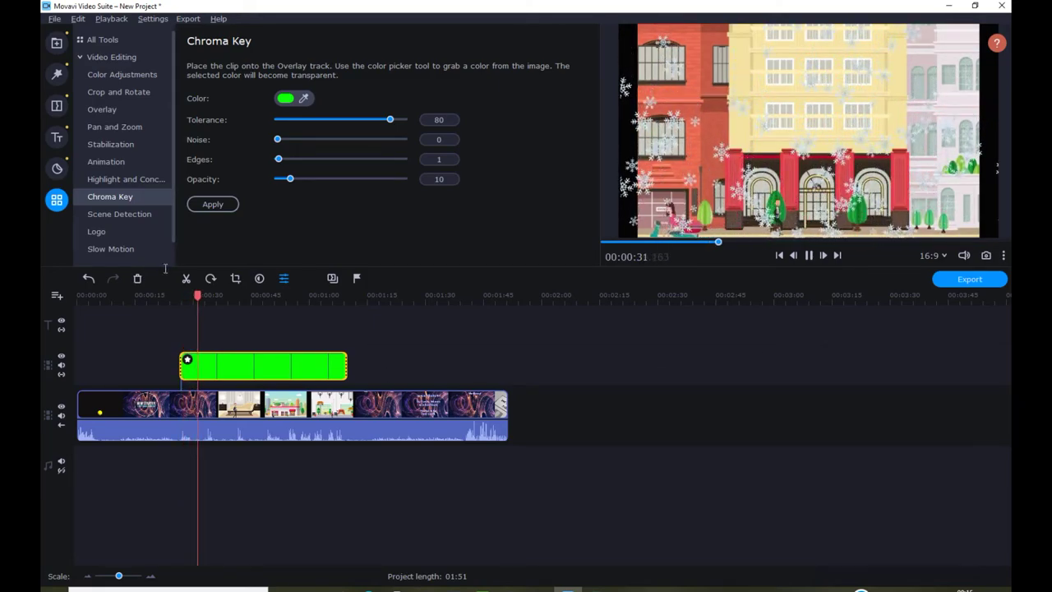
{"action": "left_click", "coordinate": [328, 296]}
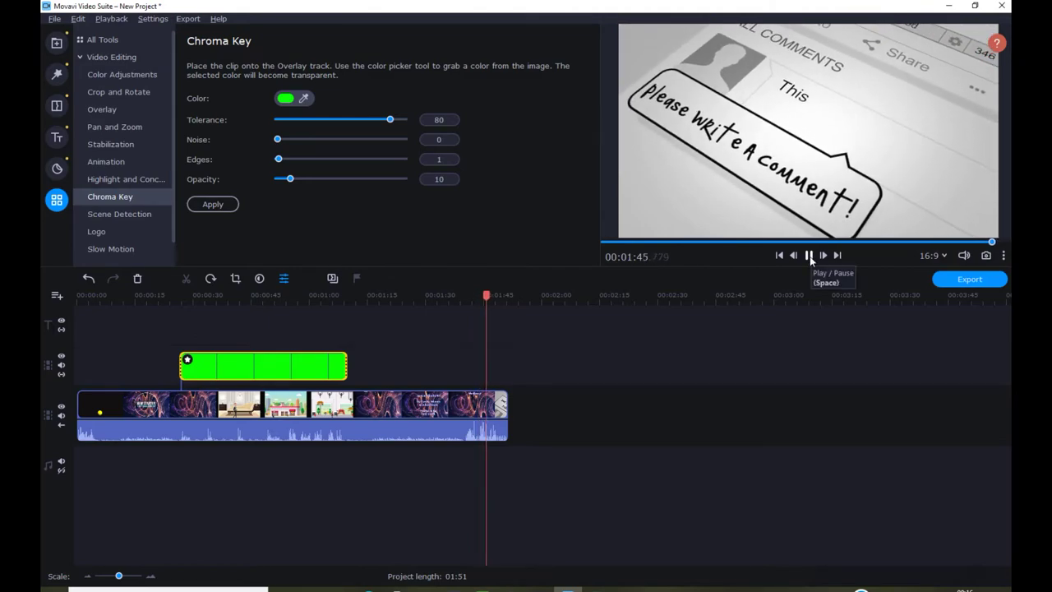
{"action": "left_click", "coordinate": [809, 256]}
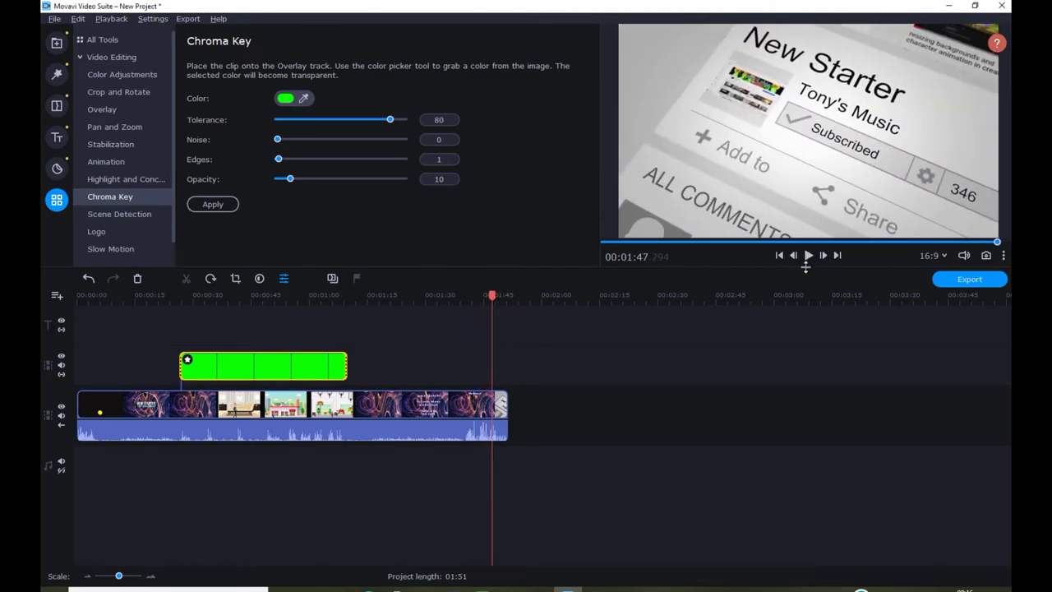